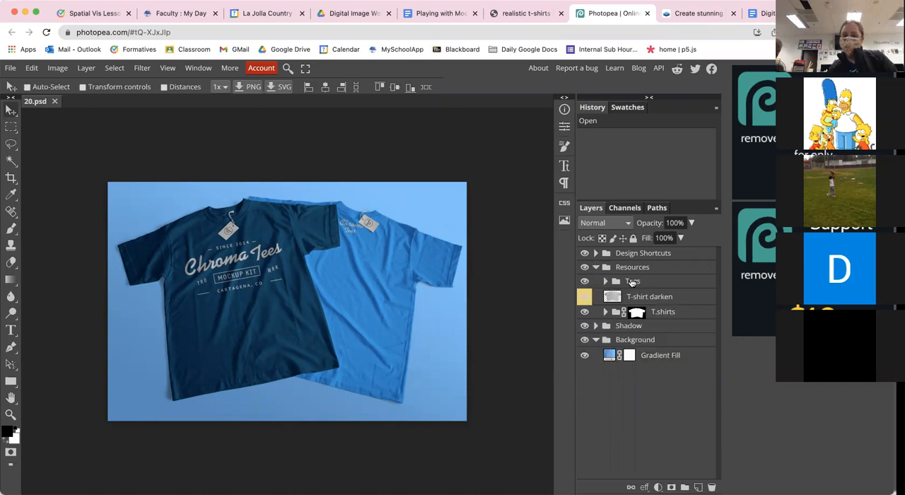
# Step: Collapse the Resources layer group and check the Shadow and Background groups
pyautogui.click(596, 268)
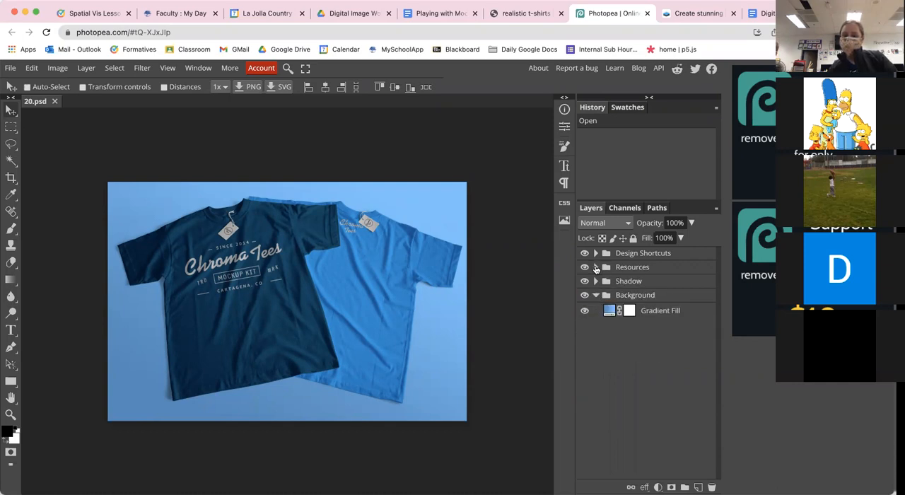
pyautogui.click(595, 281)
pyautogui.click(596, 282)
pyautogui.click(596, 296)
pyautogui.click(596, 295)
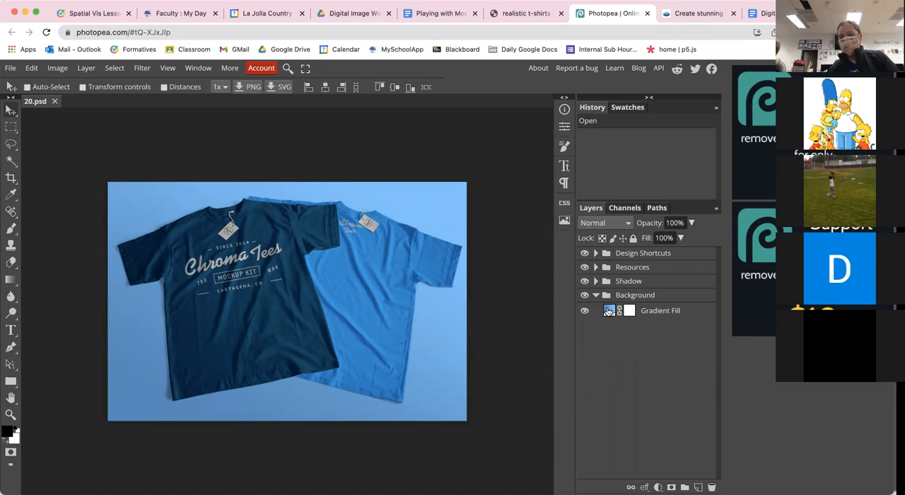
# Step: Change the starting color of the Background group's Gradient Fill to light green 8dd99a, collapse the group and expand the side panels
pyautogui.doubleClick(608, 312)
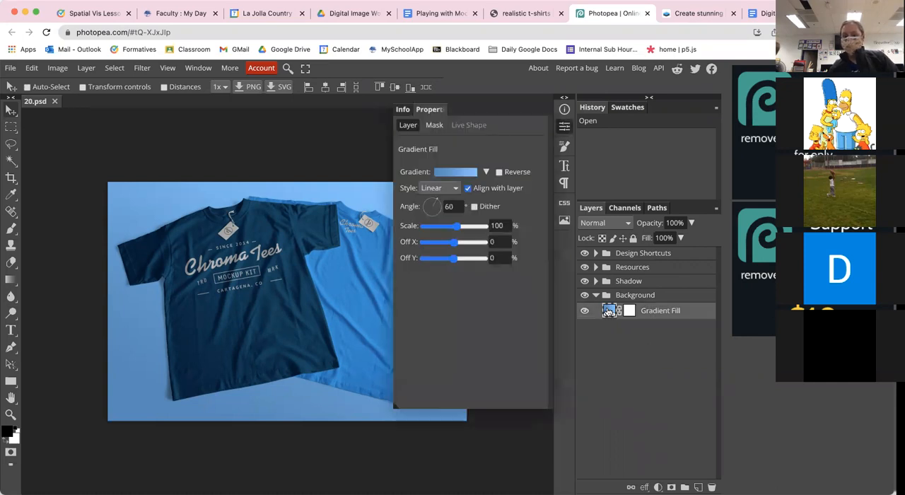
pyautogui.click(455, 171)
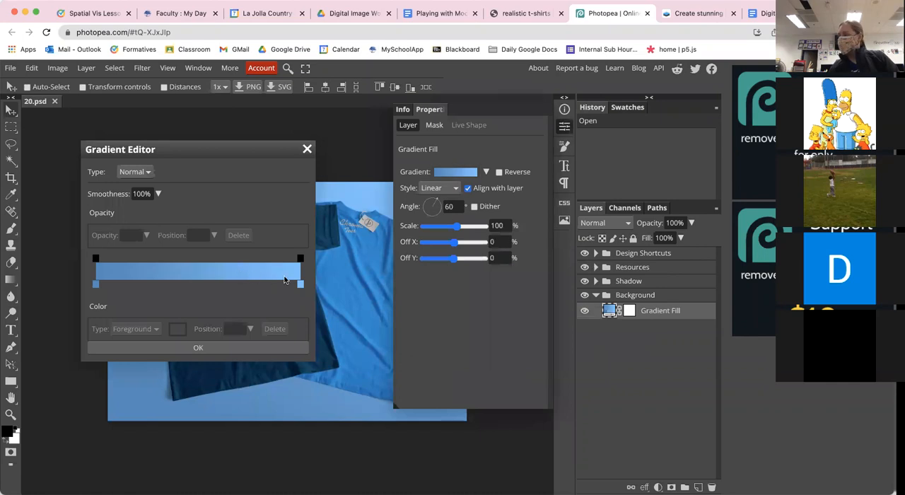
pyautogui.click(96, 284)
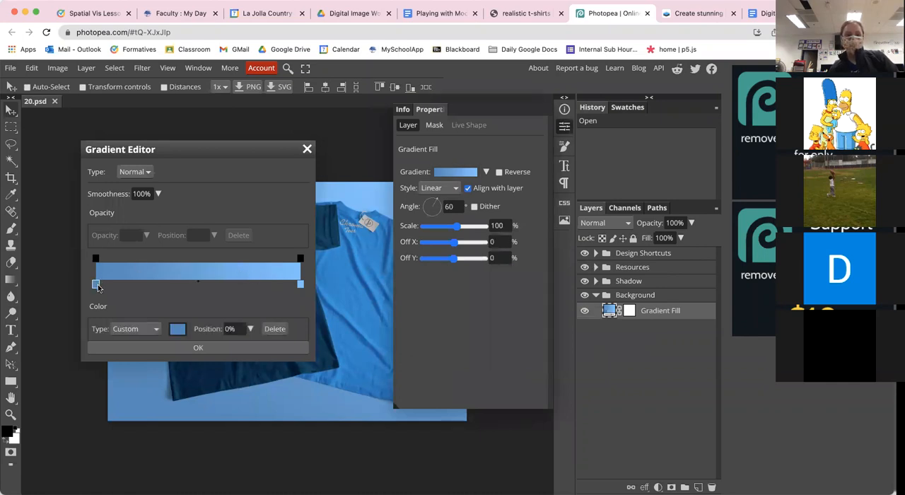
pyautogui.click(178, 328)
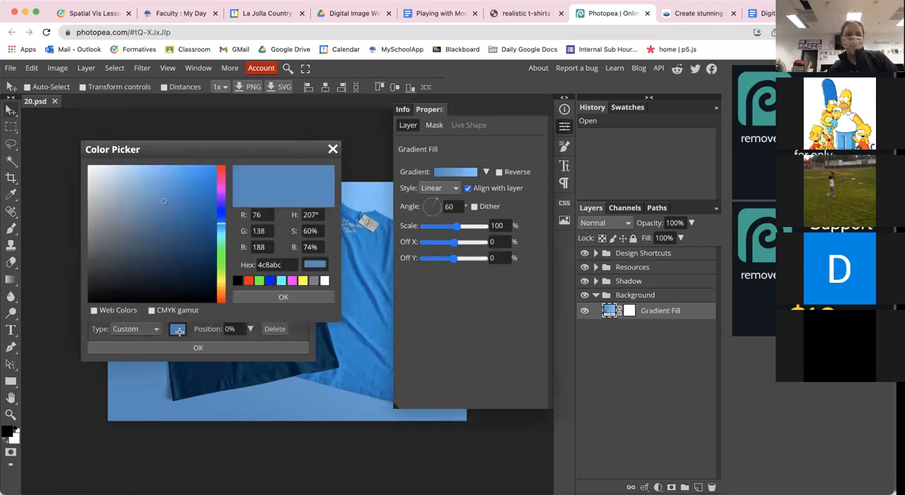
pyautogui.click(133, 185)
pyautogui.click(222, 253)
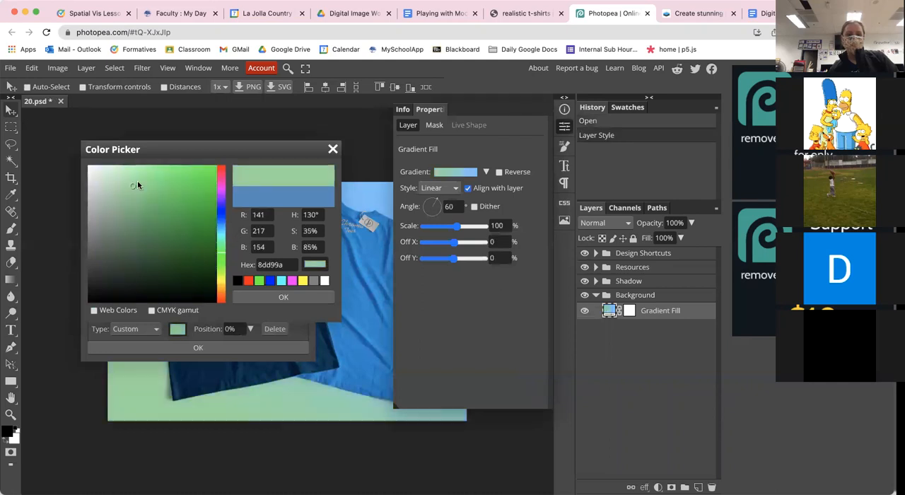
pyautogui.click(259, 297)
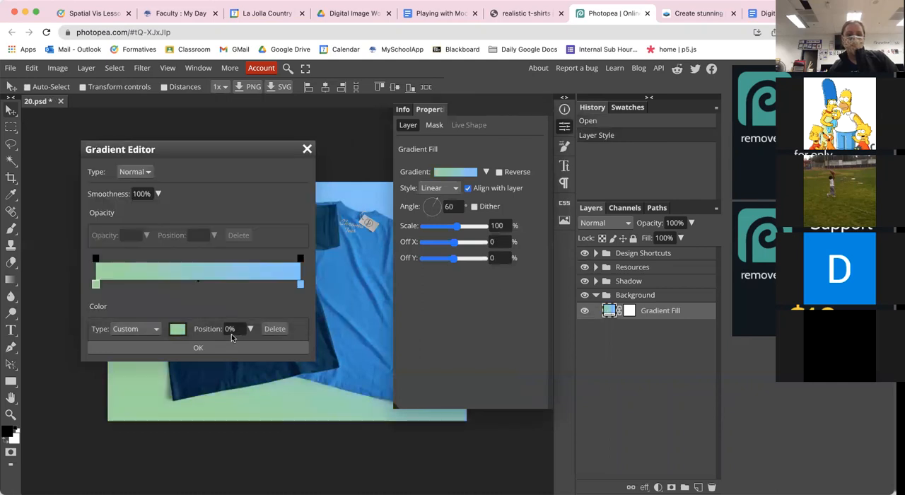
pyautogui.click(229, 348)
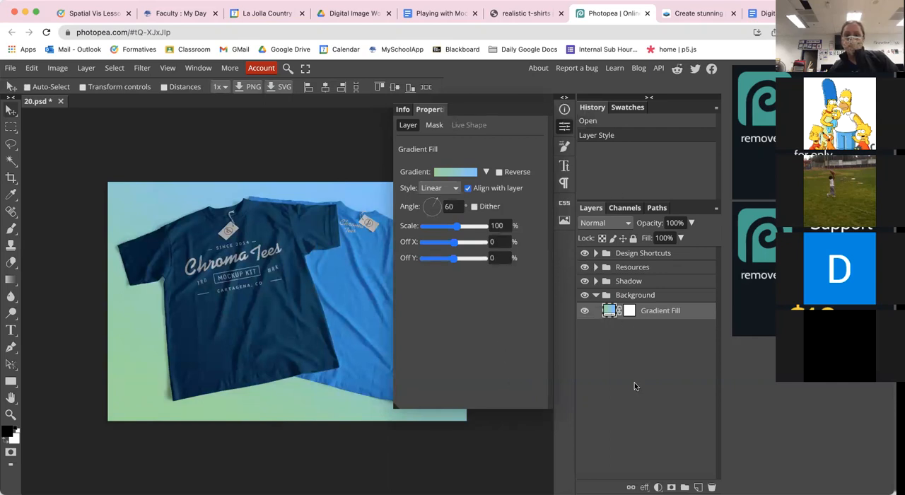
pyautogui.click(596, 296)
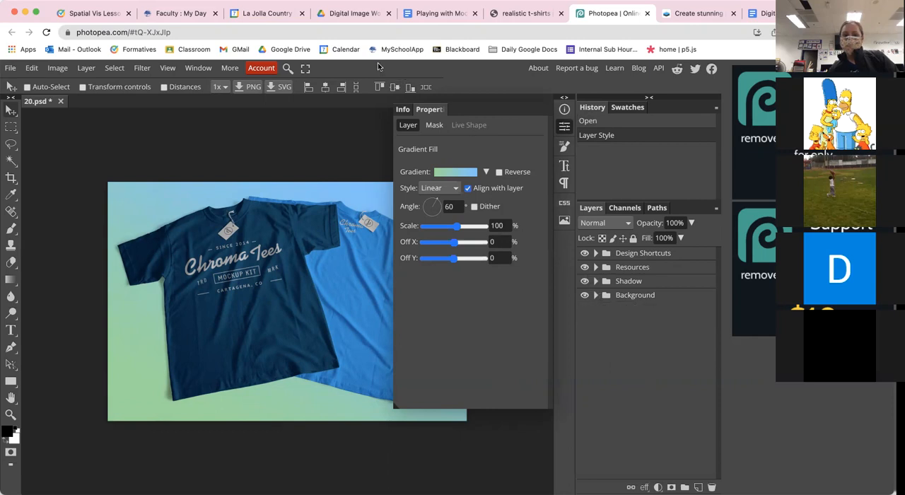
pyautogui.click(563, 98)
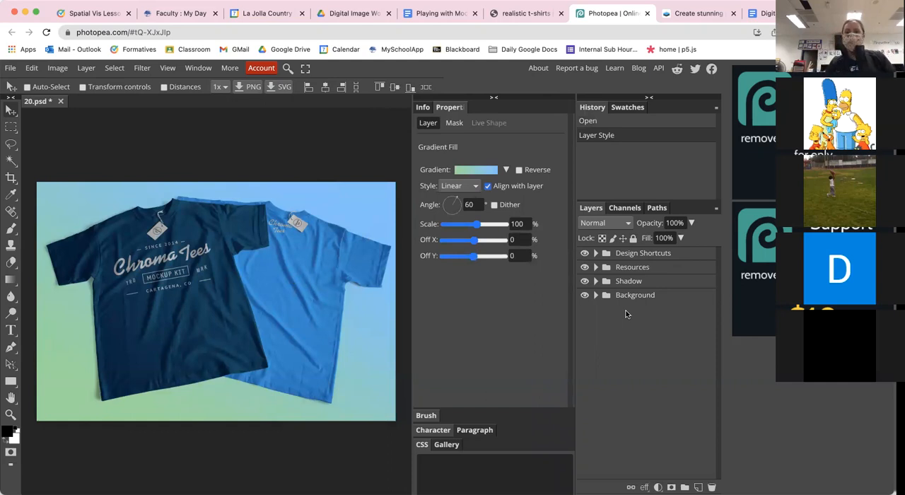
# Step: Expand the Resources group and toggle the visibility of T-shirt darken and T.shirts to compare their effect on the mockup
pyautogui.click(596, 268)
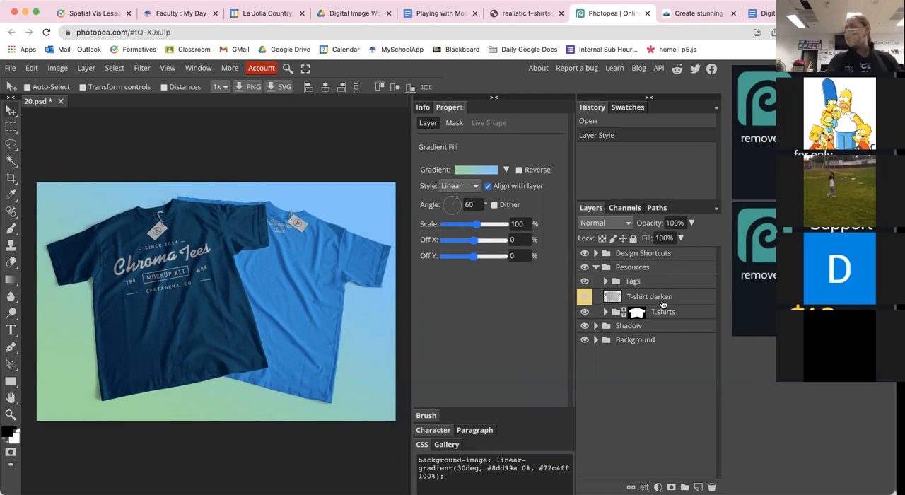
pyautogui.click(585, 301)
pyautogui.click(585, 301)
pyautogui.click(585, 301)
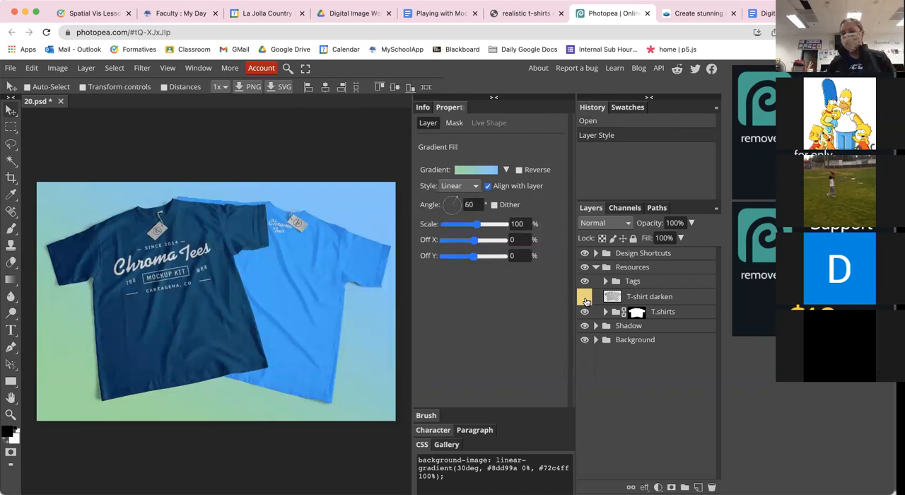
pyautogui.click(586, 301)
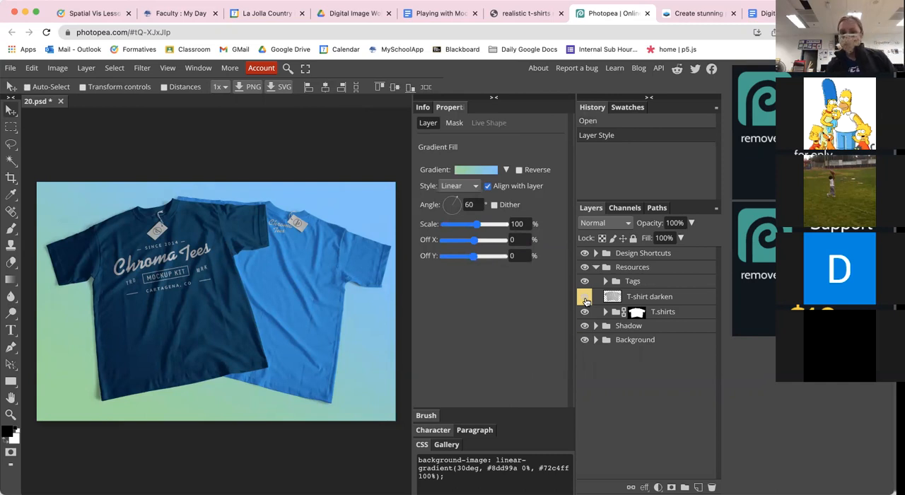
pyautogui.click(585, 312)
pyautogui.click(585, 312)
# Step: In the T-shirts 2 group inside T.shirts, set the T-shirt color 2 fill to magenta ff00ff
pyautogui.click(605, 313)
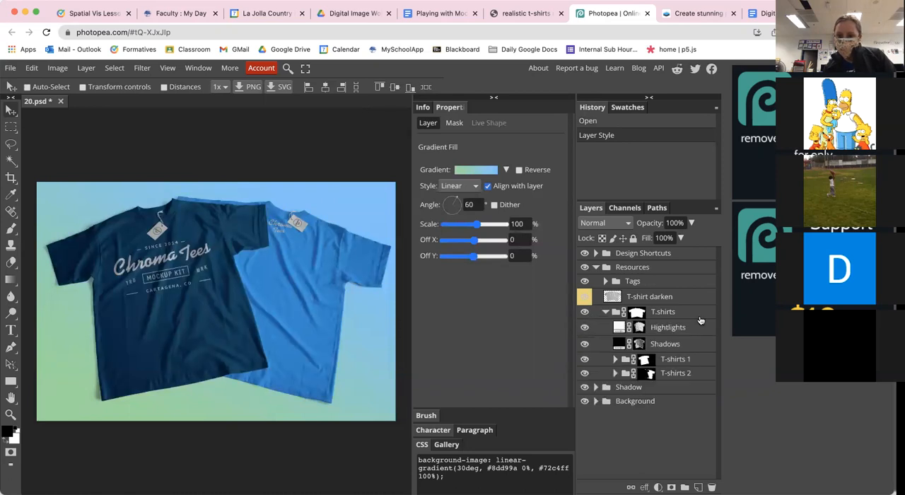
pyautogui.click(605, 313)
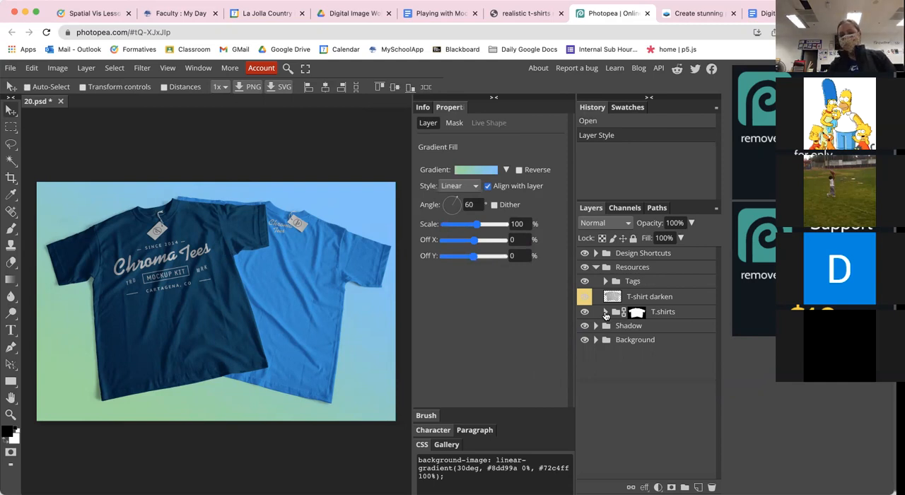
pyautogui.click(605, 314)
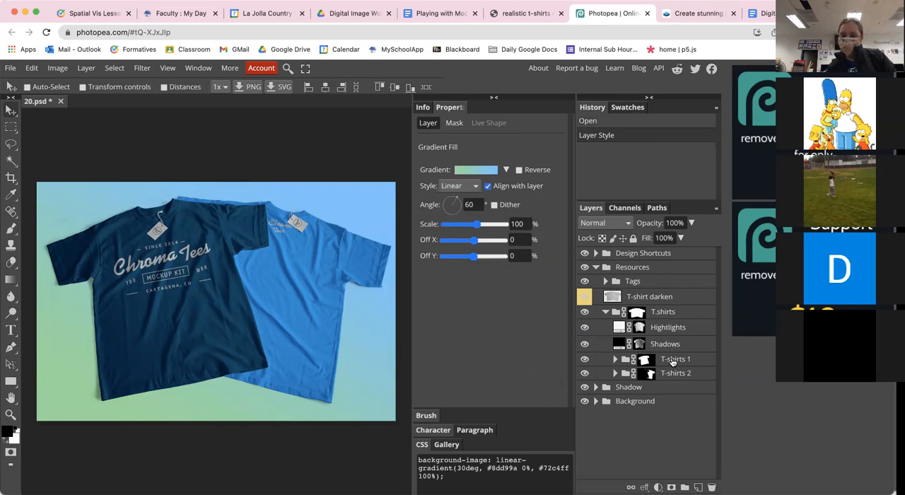
pyautogui.click(615, 373)
pyautogui.click(615, 373)
pyautogui.click(616, 374)
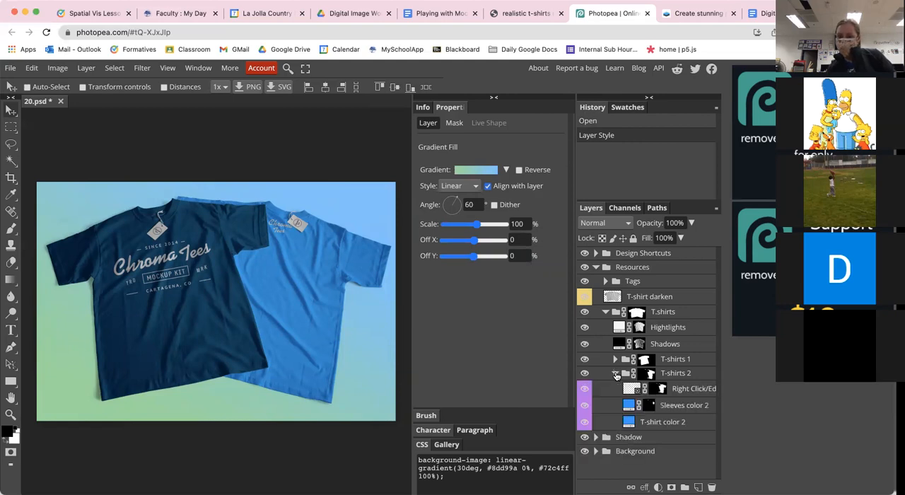
pyautogui.doubleClick(628, 421)
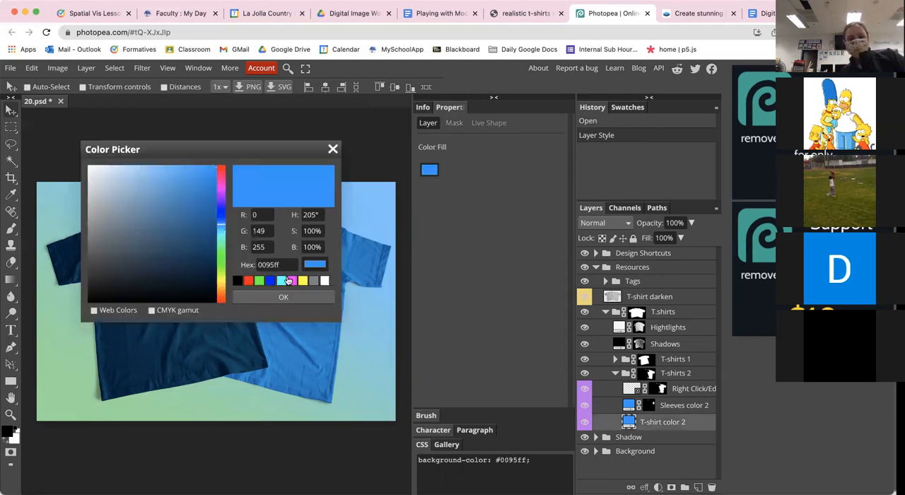
pyautogui.click(292, 281)
pyautogui.click(284, 297)
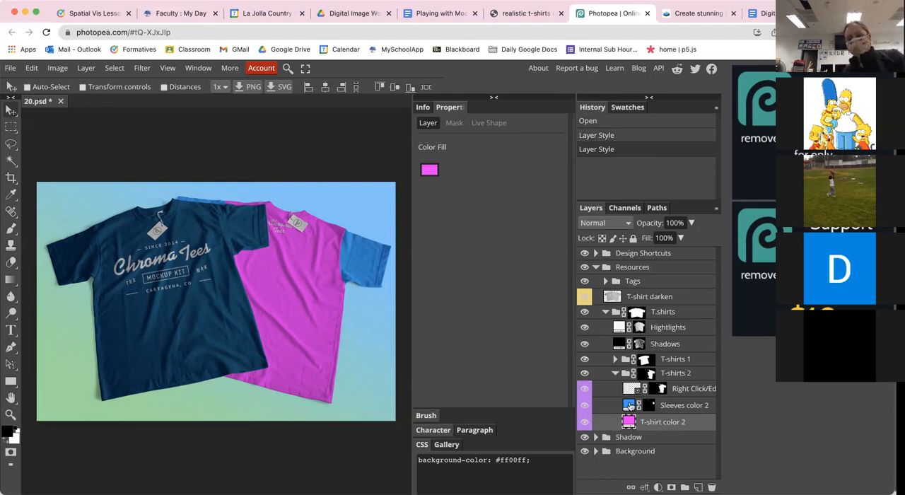
# Step: Set the Sleeves color 2 fill to the magenta swatch ff00ff
pyautogui.doubleClick(630, 405)
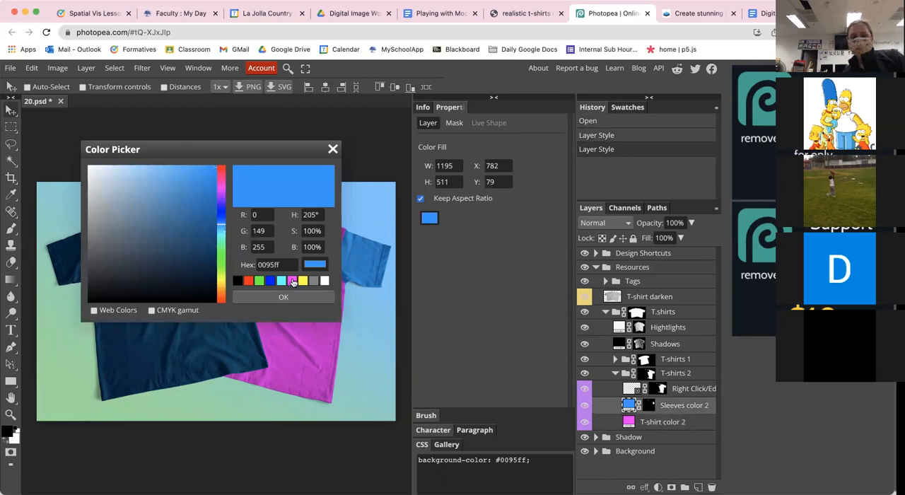
pyautogui.click(292, 280)
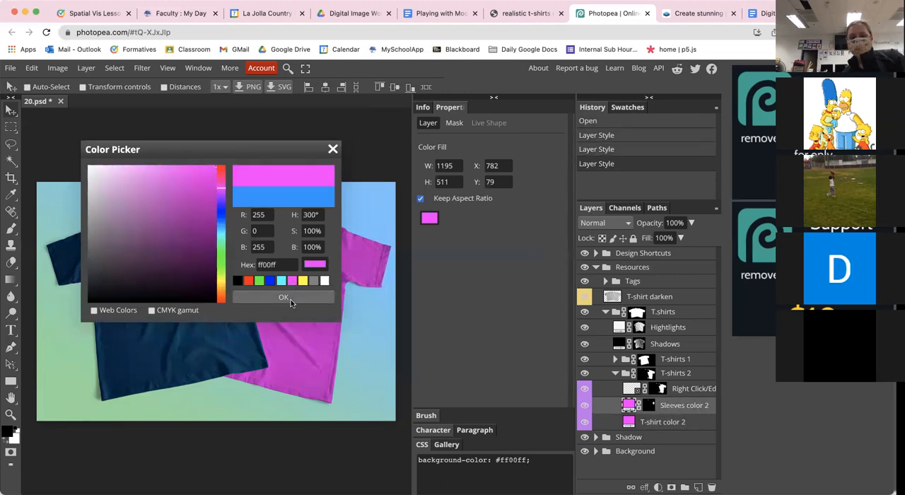
pyautogui.click(283, 297)
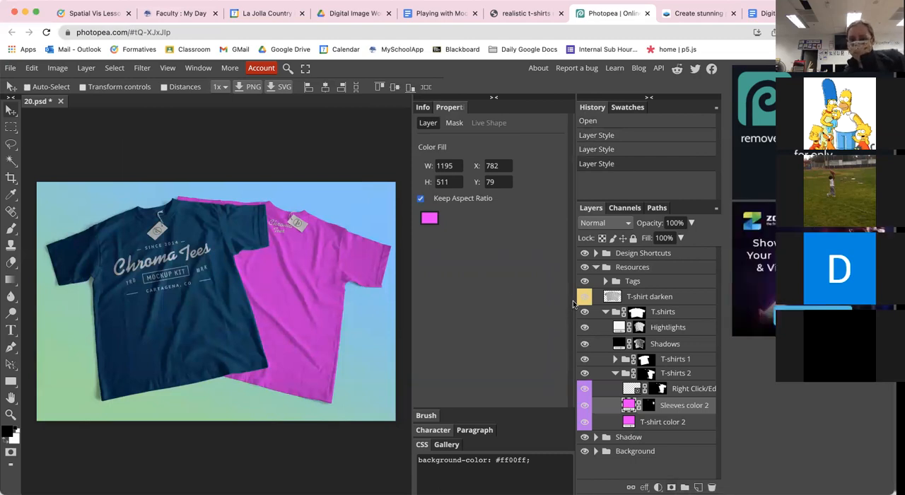
# Step: Collapse the T.shirts group, look inside the Tags group and collapse Resources
pyautogui.click(606, 312)
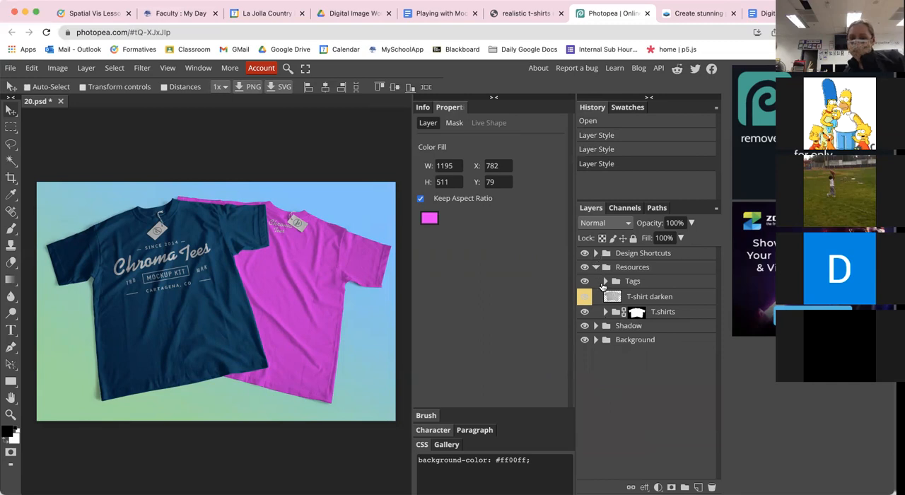
pyautogui.click(605, 281)
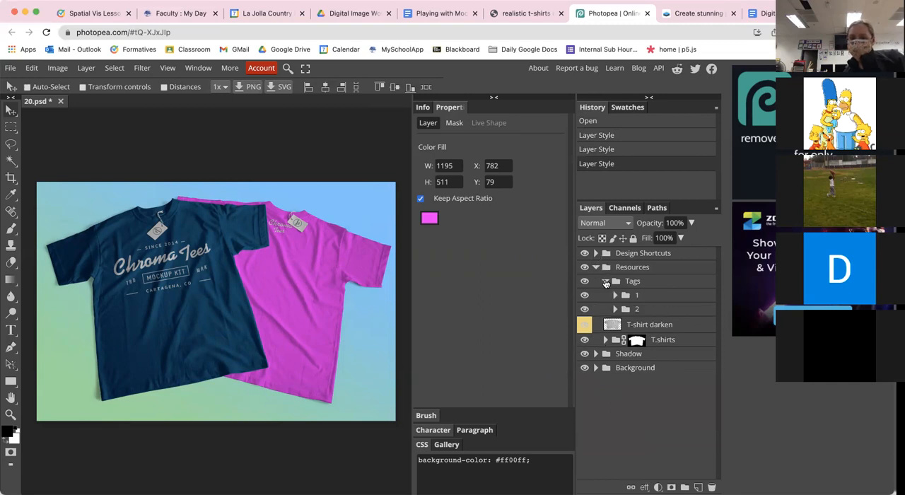
pyautogui.click(606, 282)
pyautogui.click(595, 267)
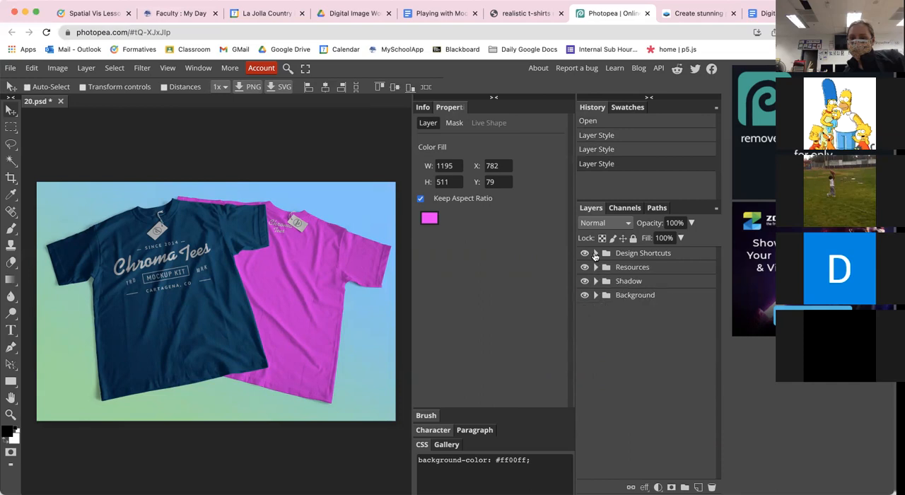
# Step: Open the Design 1 smart object from the Design Shortcuts group for editing
pyautogui.click(595, 253)
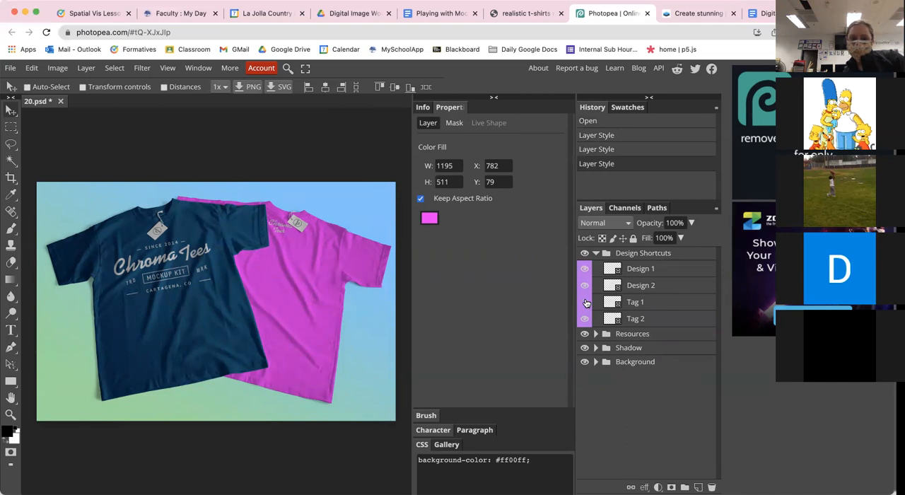
pyautogui.doubleClick(647, 268)
pyautogui.click(615, 270)
pyautogui.doubleClick(612, 268)
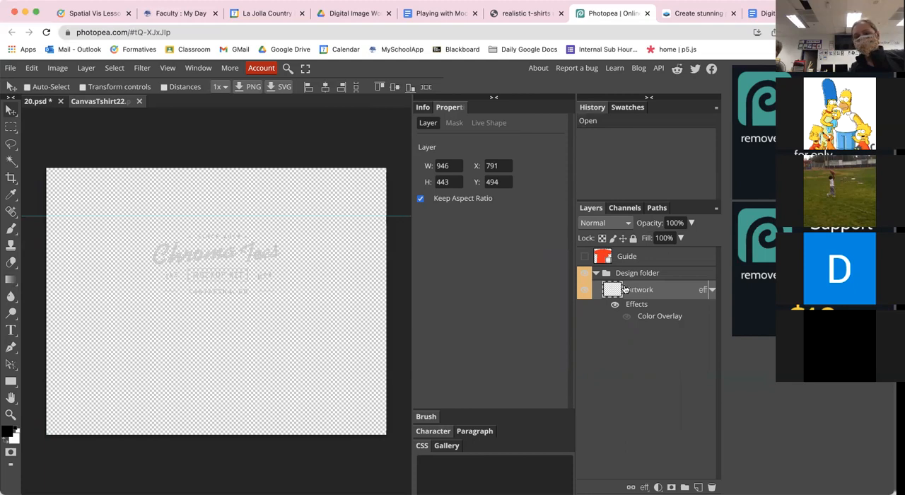
# Step: Move the Chroma Tees artwork slightly up and to the left, to about X 788, Y 487
pyautogui.moveTo(225, 246)
pyautogui.mouseDown()
pyautogui.moveTo(223, 282)
pyautogui.moveTo(223, 245)
pyautogui.mouseUp()
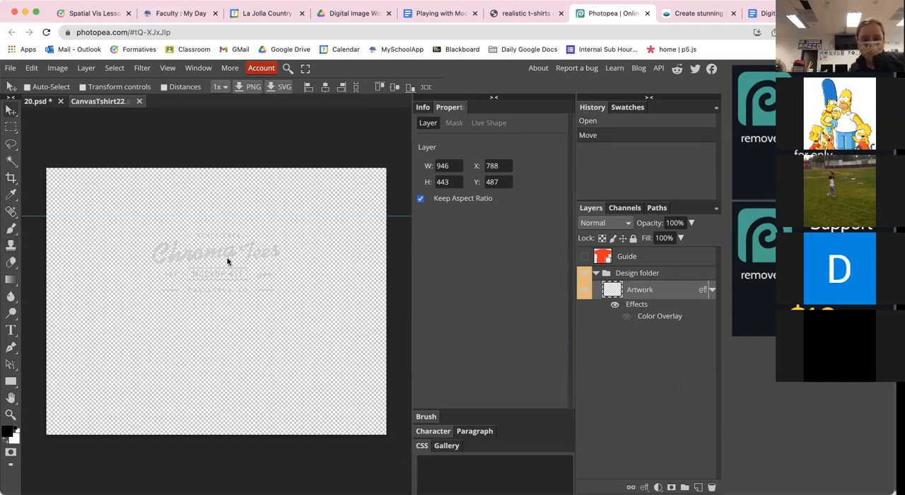
pyautogui.press('super+t')
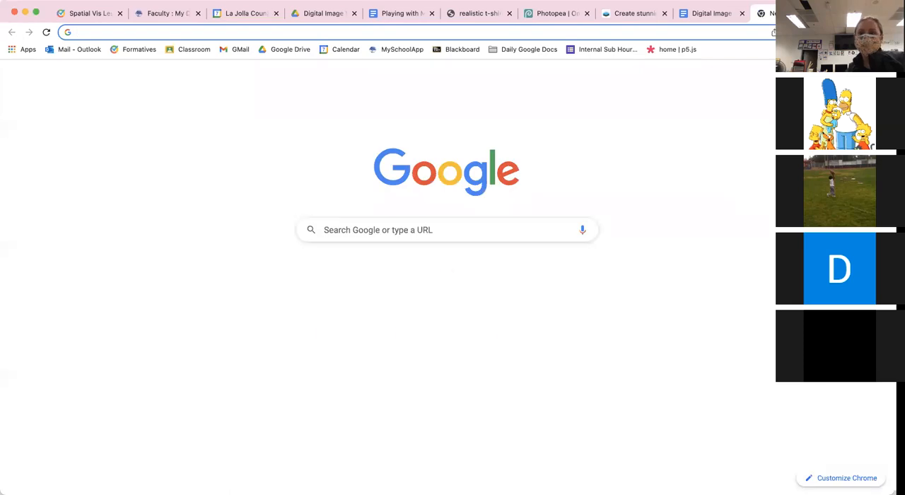
pyautogui.click(559, 14)
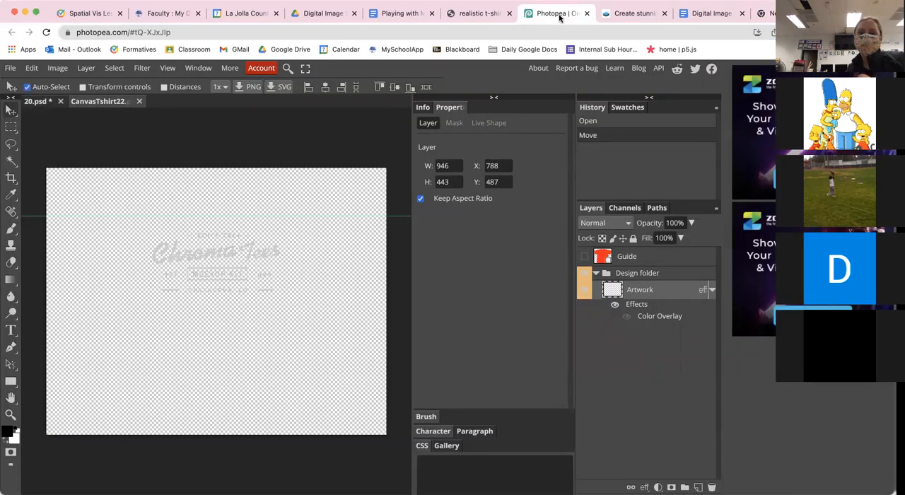
# Step: Try to move the Chroma Tees artwork slightly with a Scale transform and apply it
pyautogui.click(208, 257)
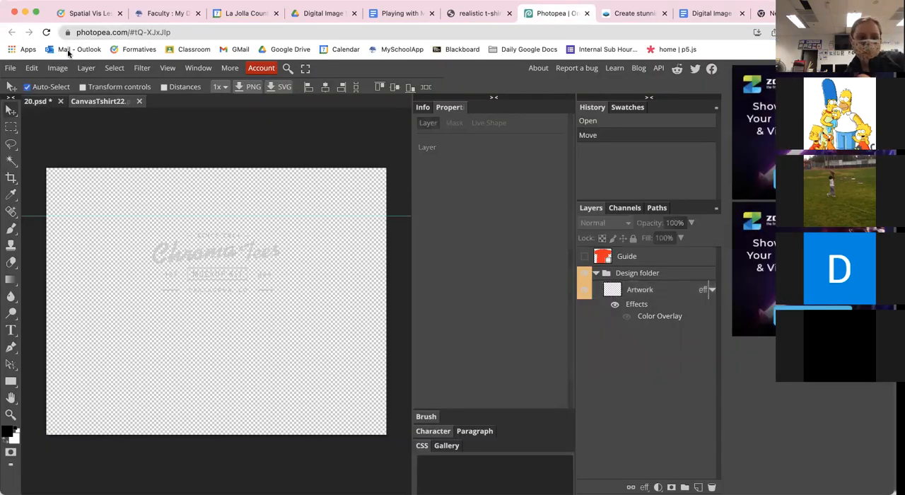
pyautogui.click(33, 68)
pyautogui.moveTo(86, 335)
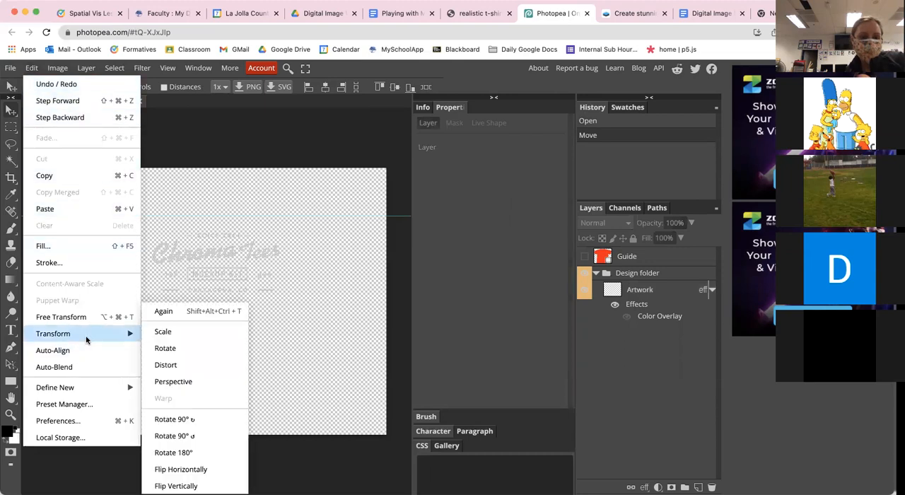
pyautogui.click(181, 331)
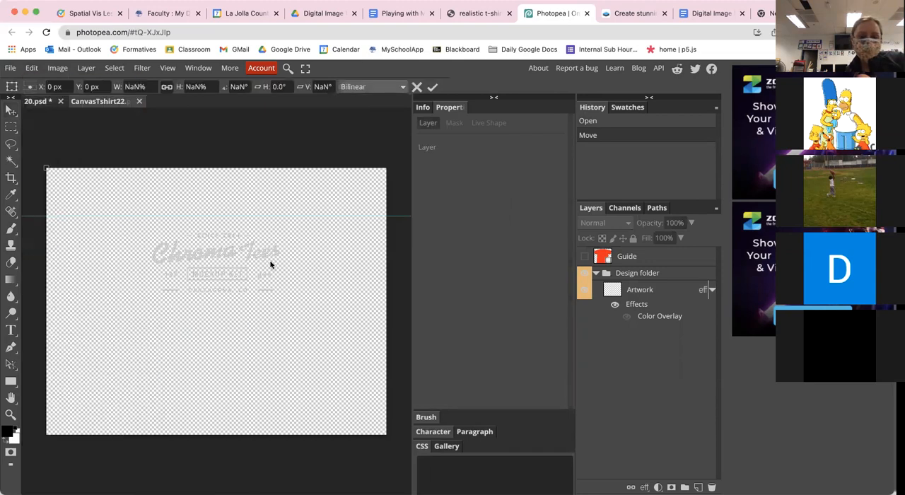
pyautogui.moveTo(249, 263)
pyautogui.mouseDown()
pyautogui.moveTo(248, 311)
pyautogui.moveTo(233, 266)
pyautogui.mouseUp()
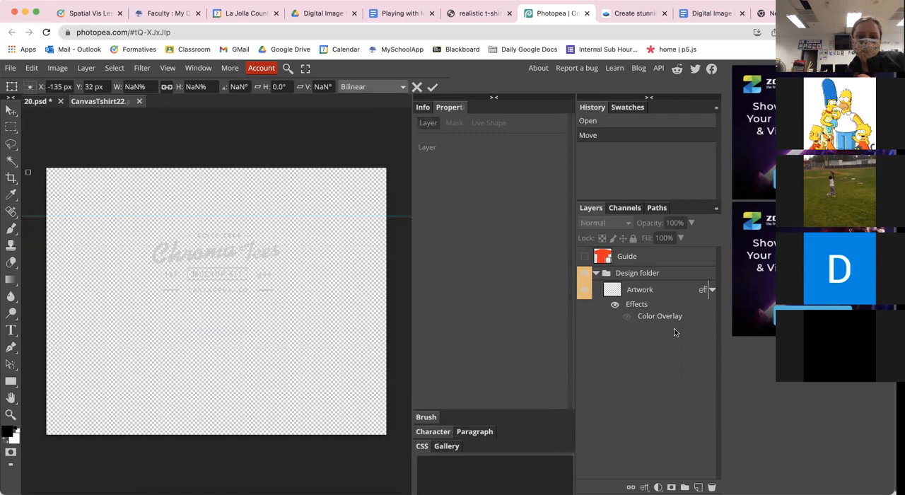
pyautogui.press('Return')
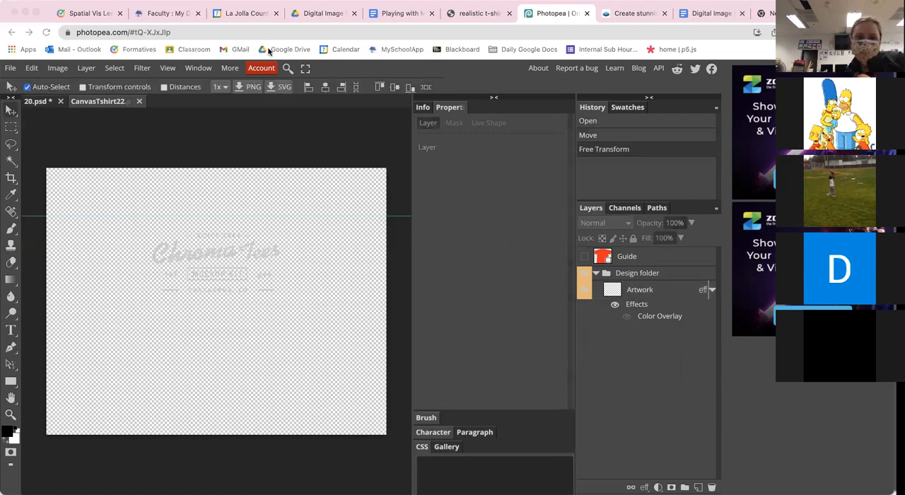
# Step: Add a black 000000 Color Fill layer above the Artwork layer and close the smart object without saving
pyautogui.click(217, 258)
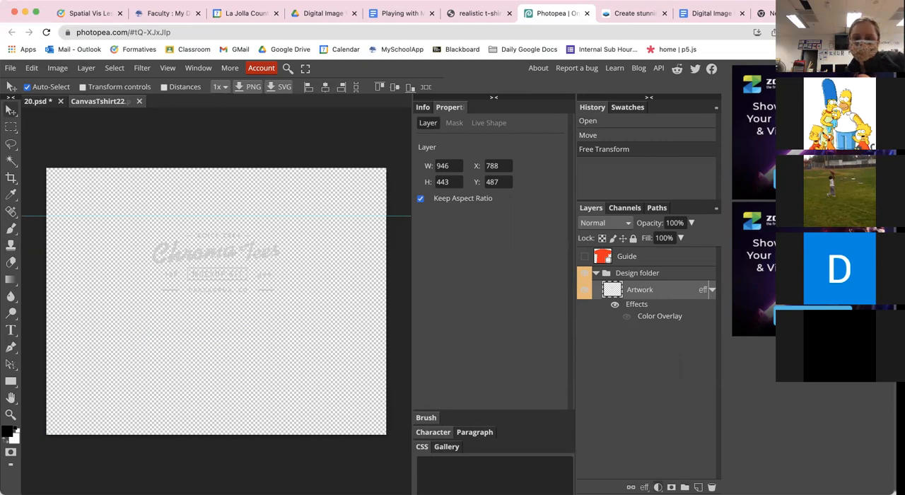
pyautogui.click(657, 487)
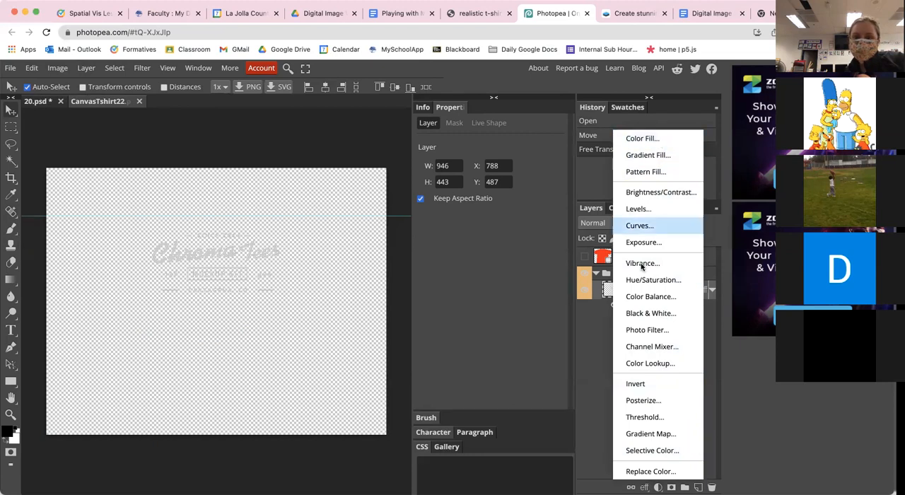
pyautogui.click(658, 141)
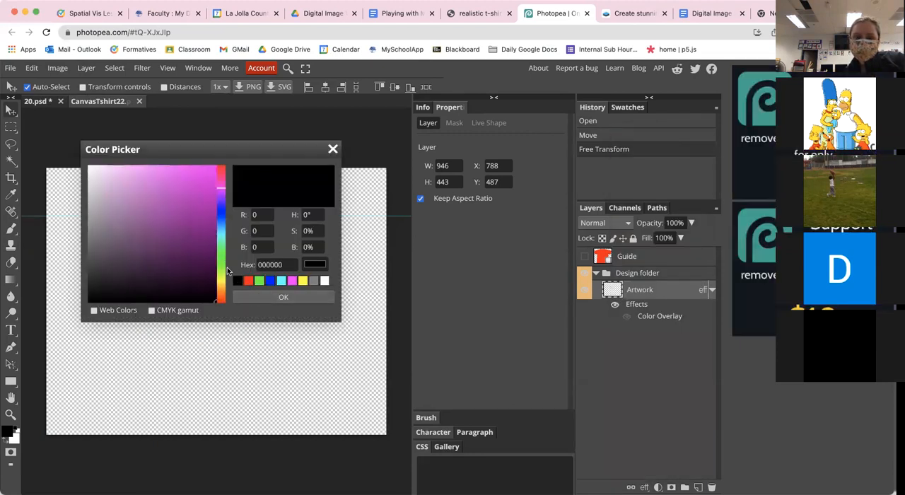
pyautogui.click(245, 300)
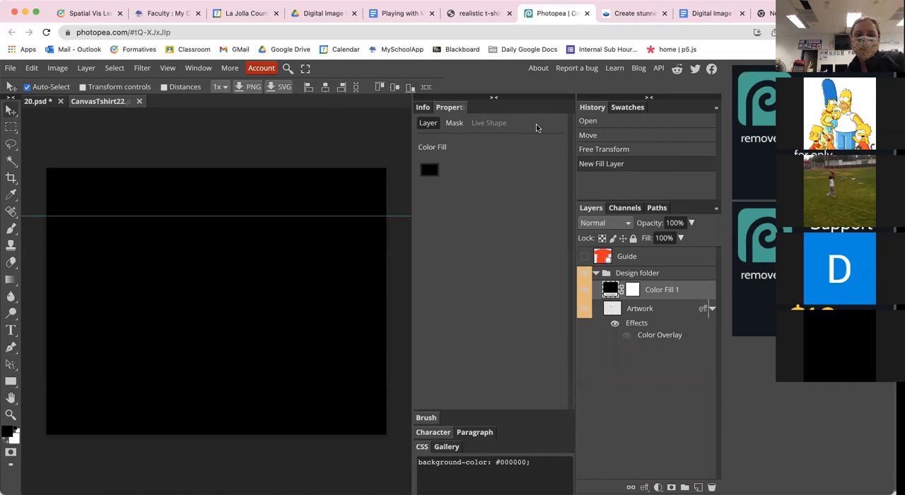
pyautogui.click(546, 106)
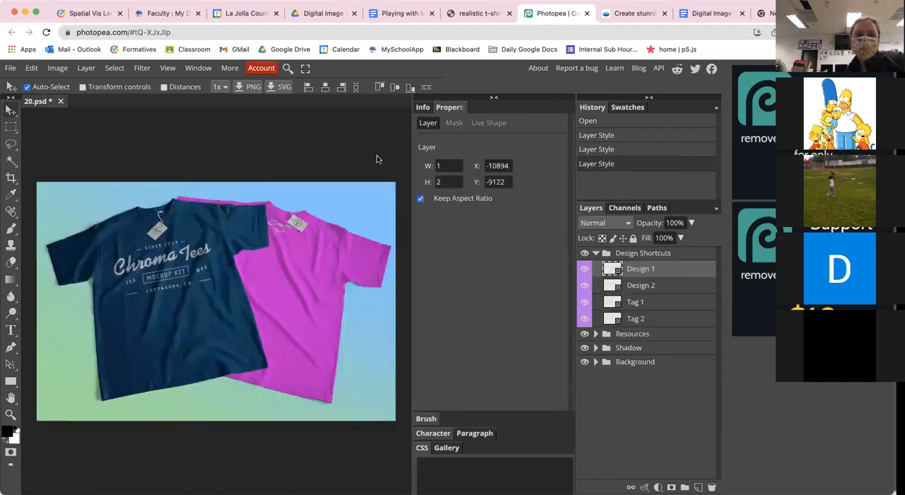
# Step: Reopen the Design 1 smart object and fill areas around the middle of the Chroma Tees lettering with black 000000 using the Paint Bucket tool
pyautogui.doubleClick(612, 268)
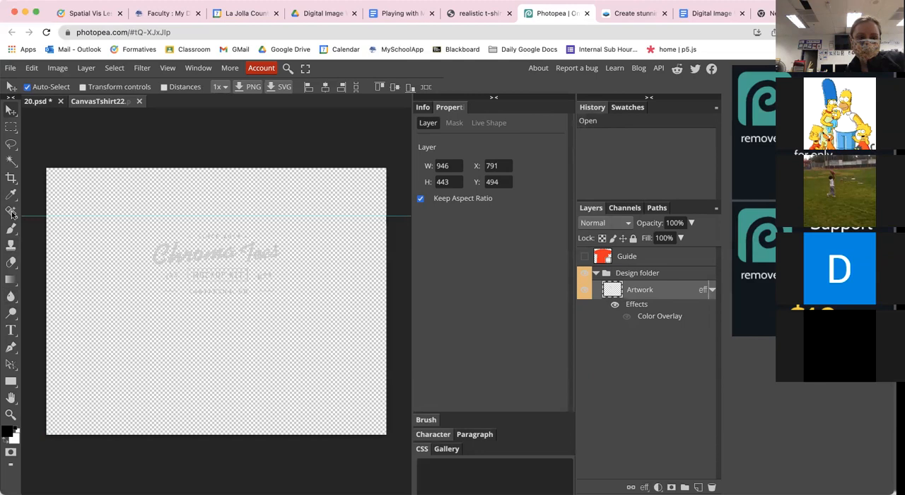
pyautogui.click(11, 282)
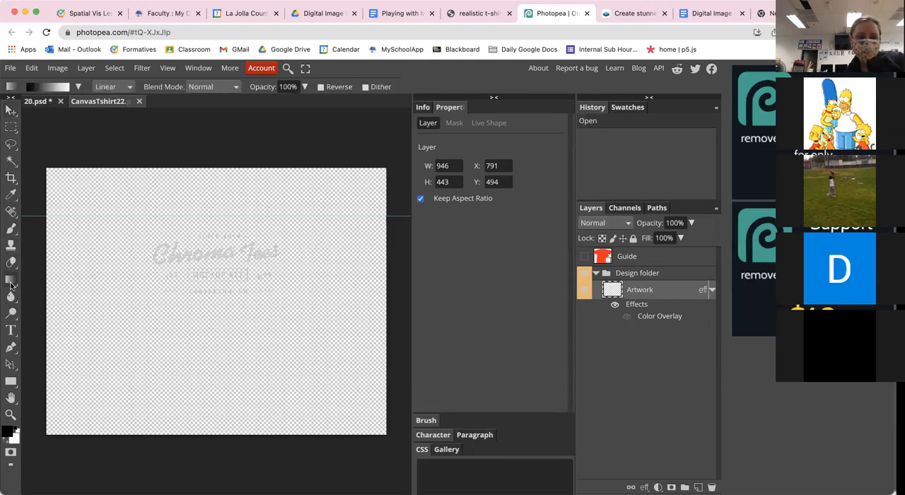
pyautogui.click(48, 297)
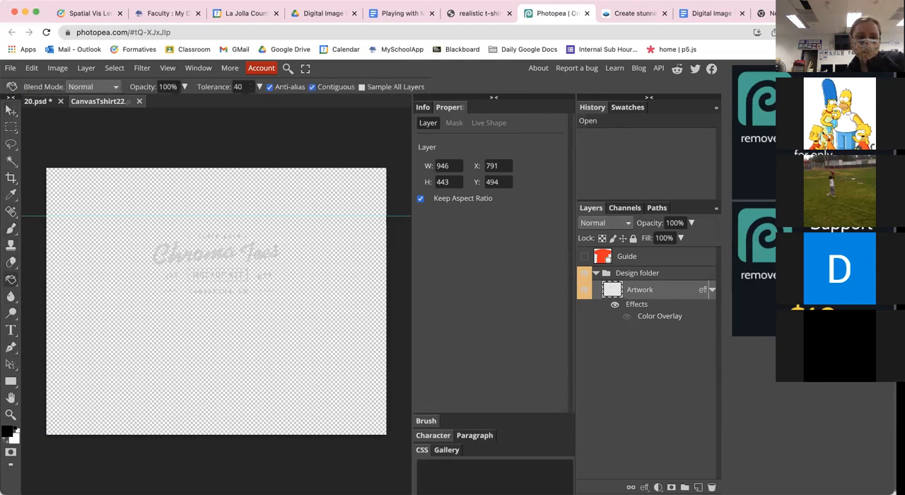
pyautogui.click(7, 434)
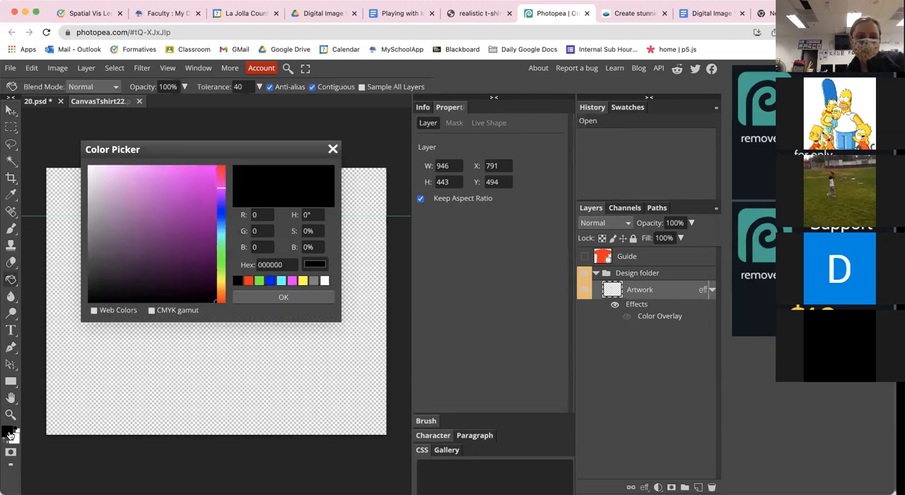
pyautogui.click(255, 295)
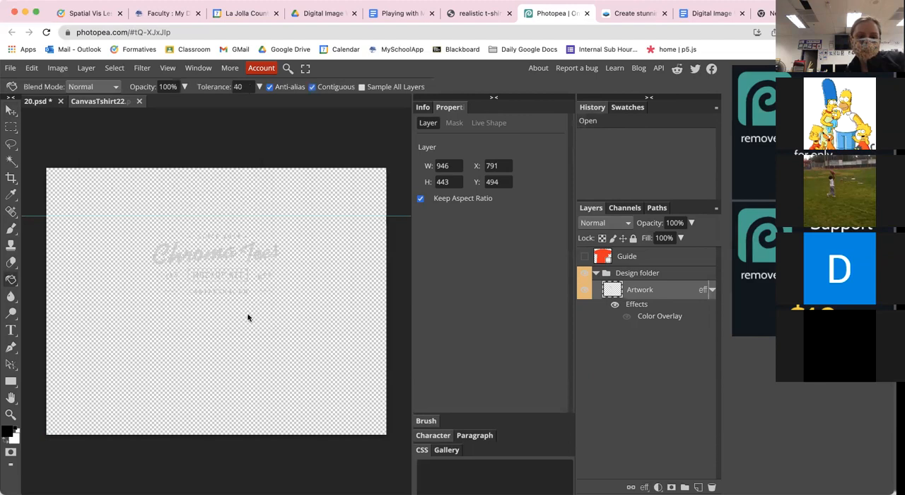
pyautogui.tripleClick(219, 259)
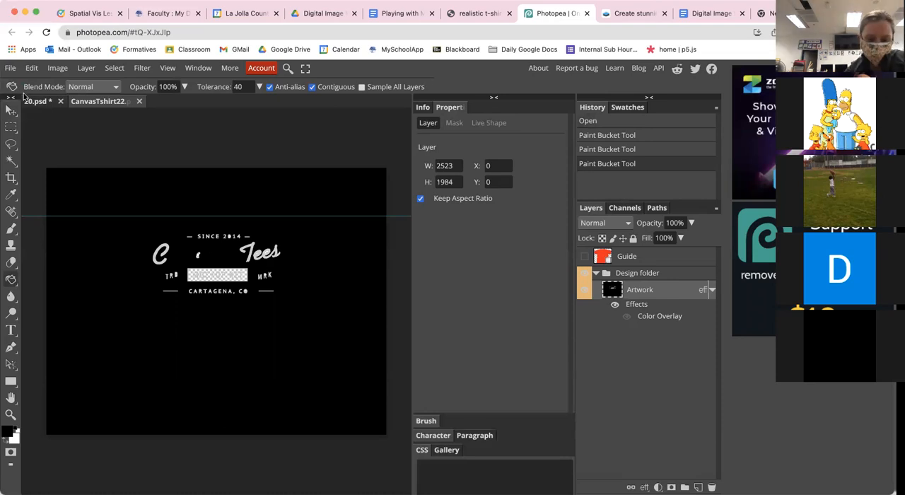
# Step: Save the edited Design 1 smart object and close it to return to the 20.psd mockup
pyautogui.hotkey('ctrl', 's')
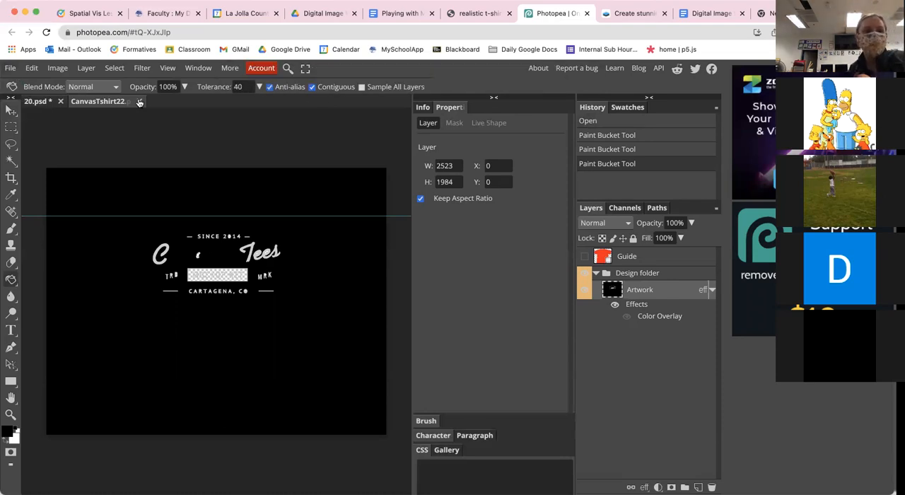
pyautogui.click(139, 103)
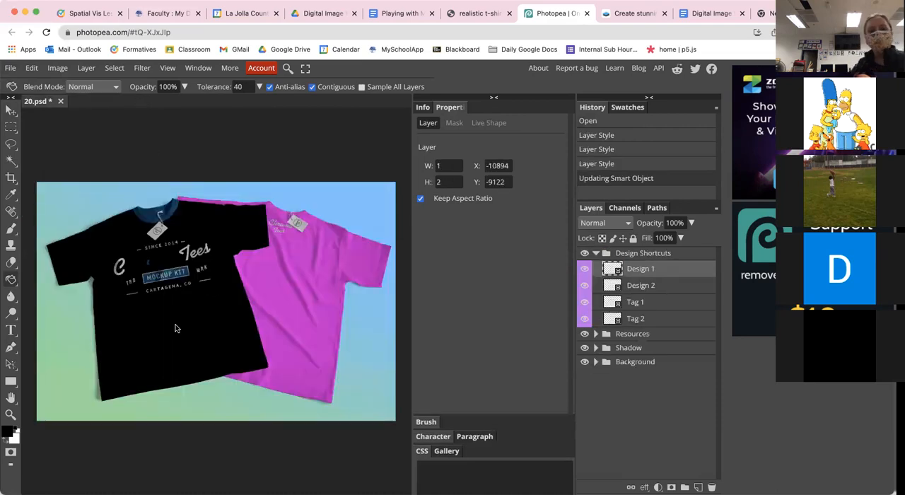